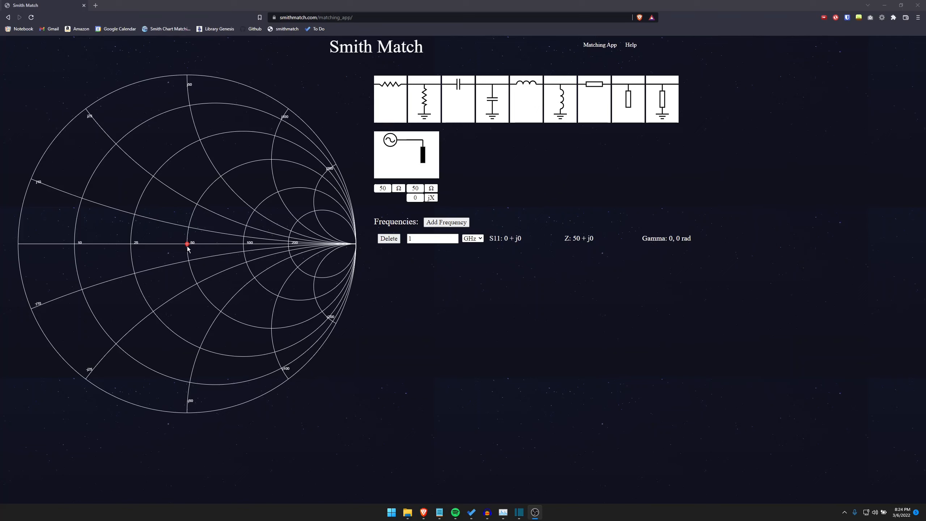
- Move the load point on the chart to about 28 − j16 Ω, and restore the load to 50 Ω and 0 jX
{"action": "left_click_drag", "start_coordinate": [188, 249], "coordinate": [149, 287]}
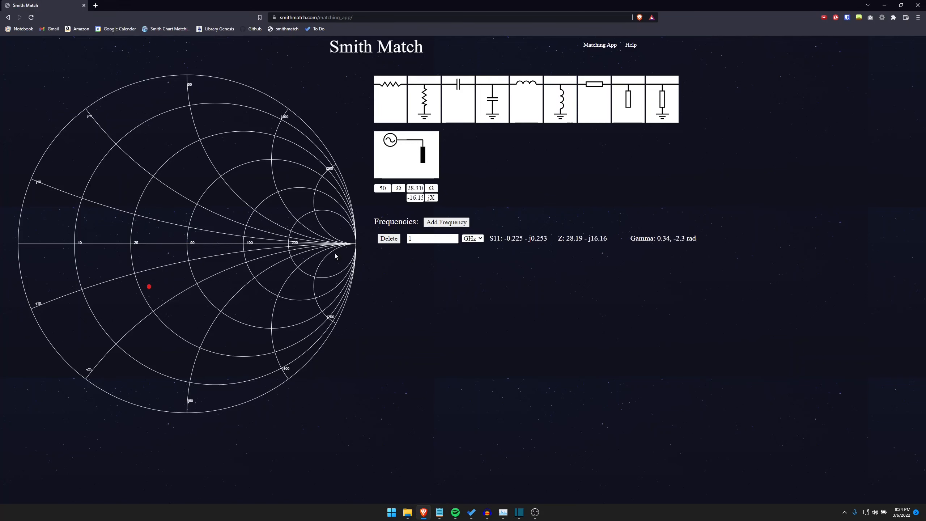
{"action": "double_click", "coordinate": [414, 197]}
{"action": "type", "text": "0"}
{"action": "double_click", "coordinate": [416, 189]}
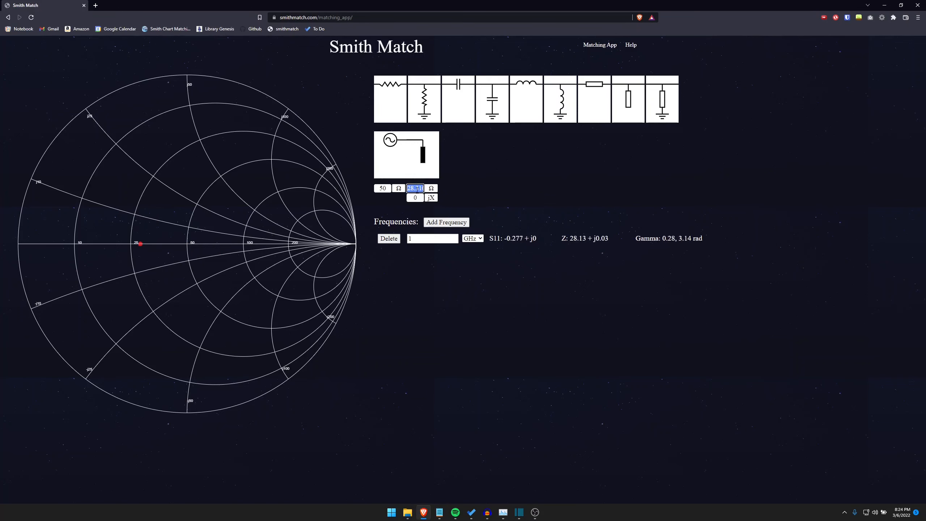
{"action": "type", "text": "50"}
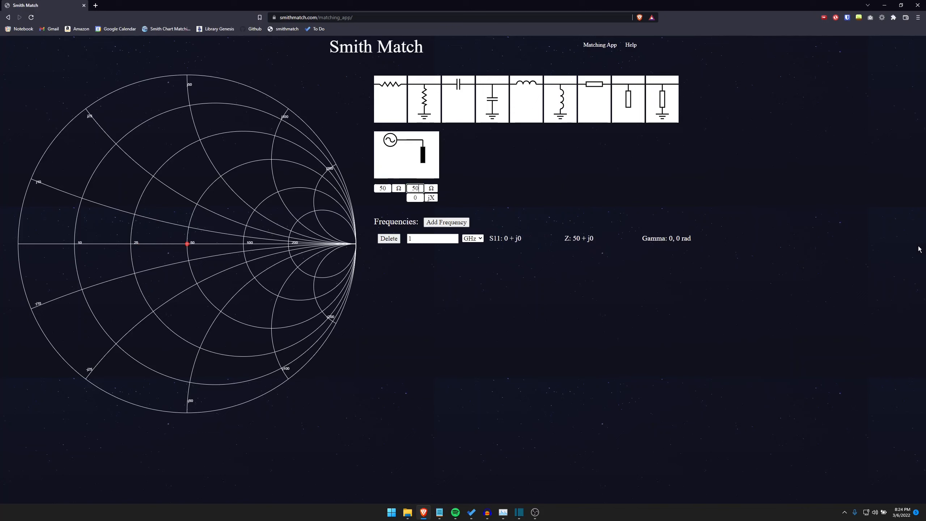
{"action": "key", "text": "alt+Tab"}
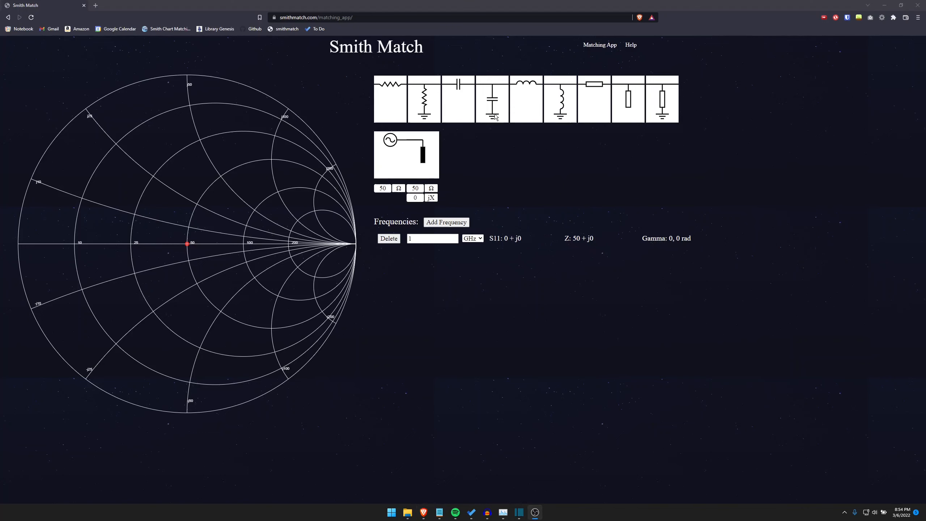
- Add a shunt capacitor to the circuit and set its value to 2 pF
{"action": "left_click", "coordinate": [496, 117]}
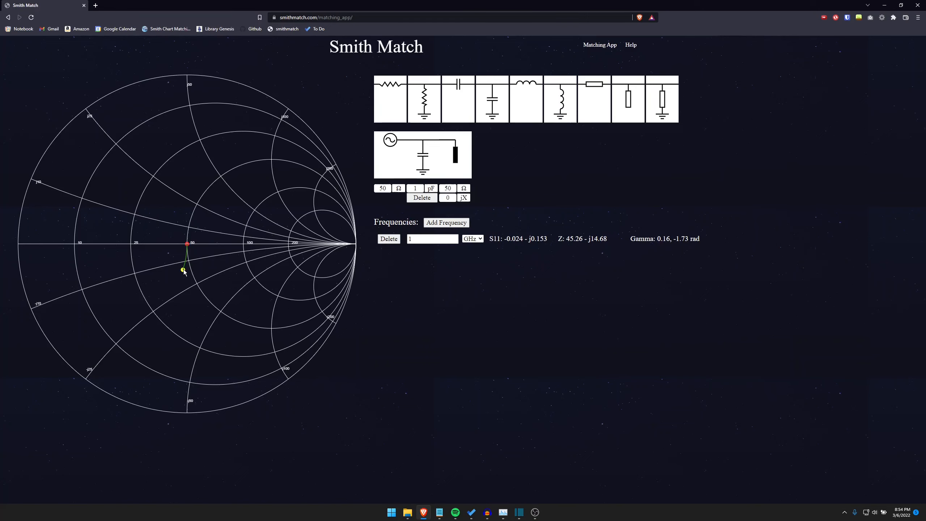
{"action": "mouse_move", "coordinate": [184, 270]}
{"action": "left_mouse_down"}
{"action": "mouse_move", "coordinate": [165, 305]}
{"action": "mouse_move", "coordinate": [120, 328]}
{"action": "mouse_move", "coordinate": [142, 322]}
{"action": "mouse_move", "coordinate": [181, 288]}
{"action": "mouse_move", "coordinate": [182, 275]}
{"action": "left_mouse_up"}
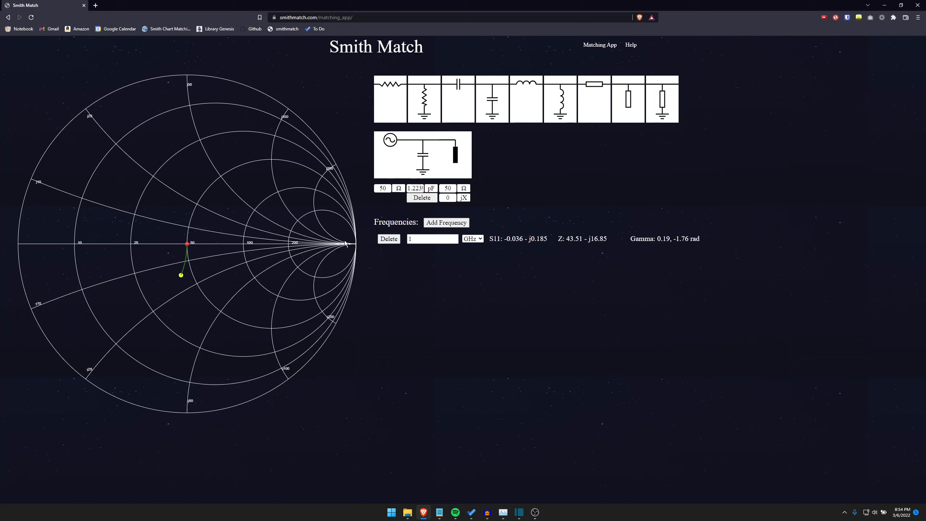
{"action": "double_click", "coordinate": [415, 188]}
{"action": "type", "text": "2"}
{"action": "left_click", "coordinate": [518, 156]}
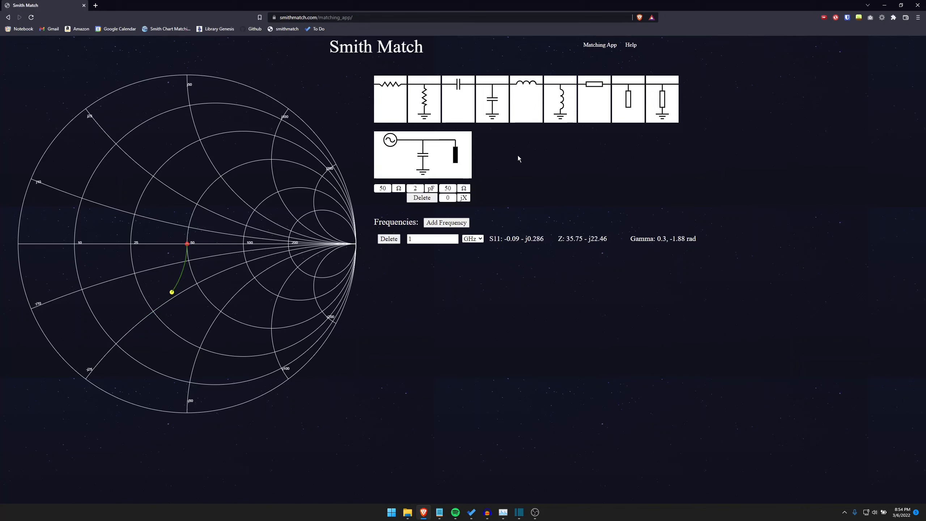
- Add a series inductor, a series transmission line and an open stub to the circuit
{"action": "left_click", "coordinate": [532, 109]}
{"action": "left_click", "coordinate": [600, 97]}
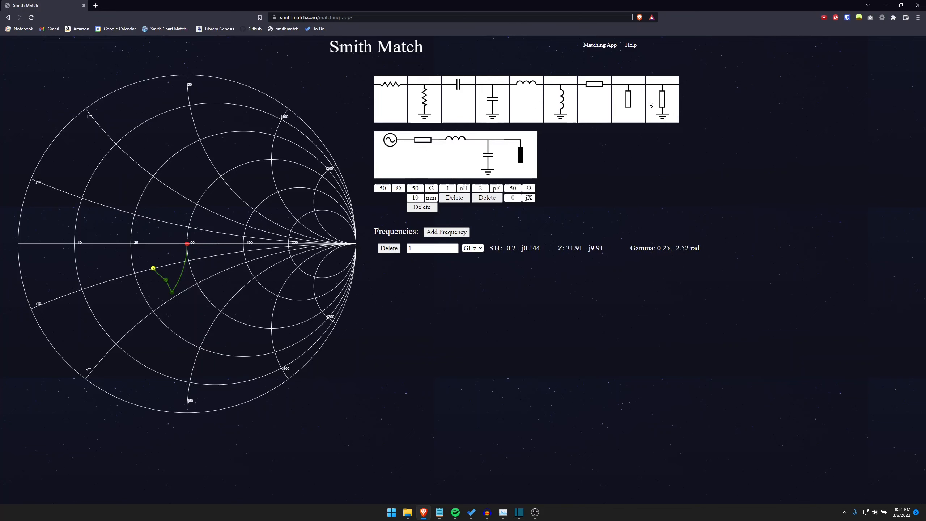
{"action": "left_click", "coordinate": [620, 111]}
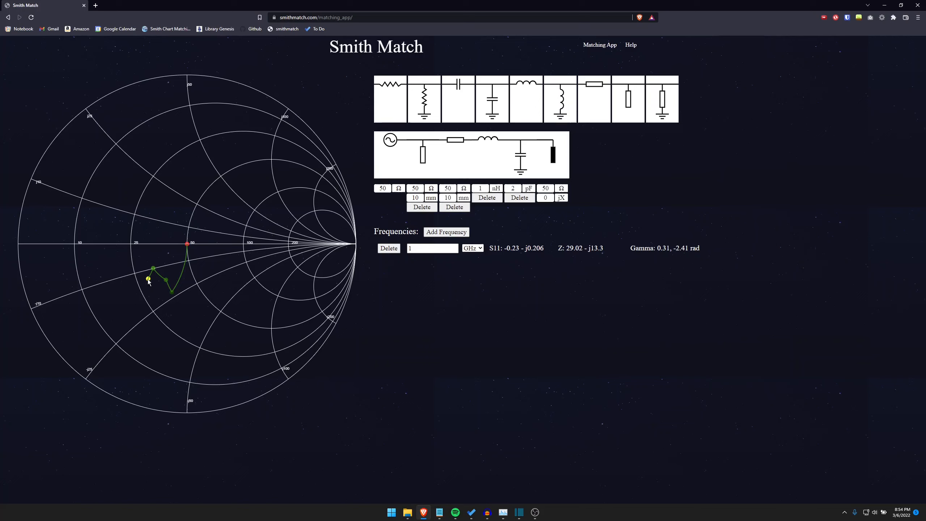
- Lengthen the open stub to about 45.8 mm on the chart and move it next to the load in the circuit
{"action": "mouse_move", "coordinate": [147, 285]}
{"action": "left_mouse_down"}
{"action": "mouse_move", "coordinate": [133, 304]}
{"action": "mouse_move", "coordinate": [88, 317]}
{"action": "mouse_move", "coordinate": [133, 301]}
{"action": "mouse_move", "coordinate": [147, 282]}
{"action": "mouse_move", "coordinate": [106, 314]}
{"action": "left_mouse_up"}
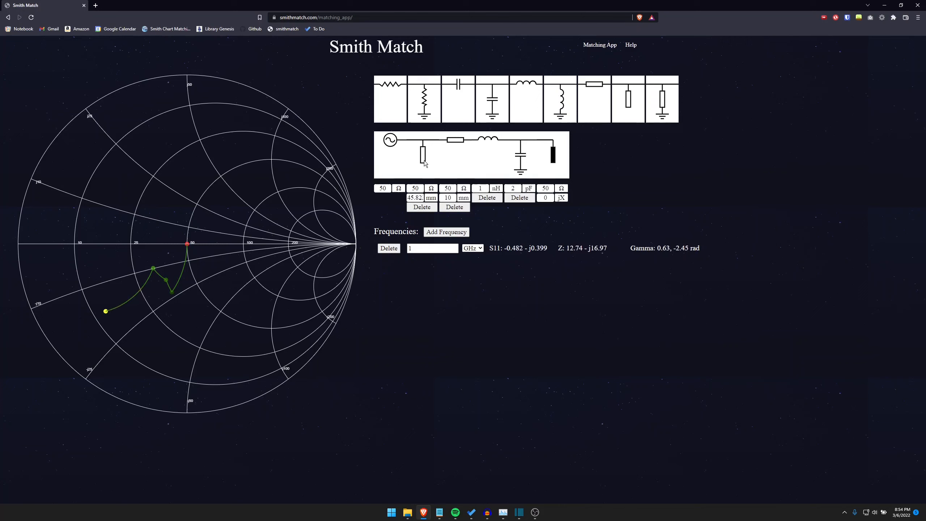
{"action": "left_click_drag", "start_coordinate": [426, 163], "coordinate": [542, 167]}
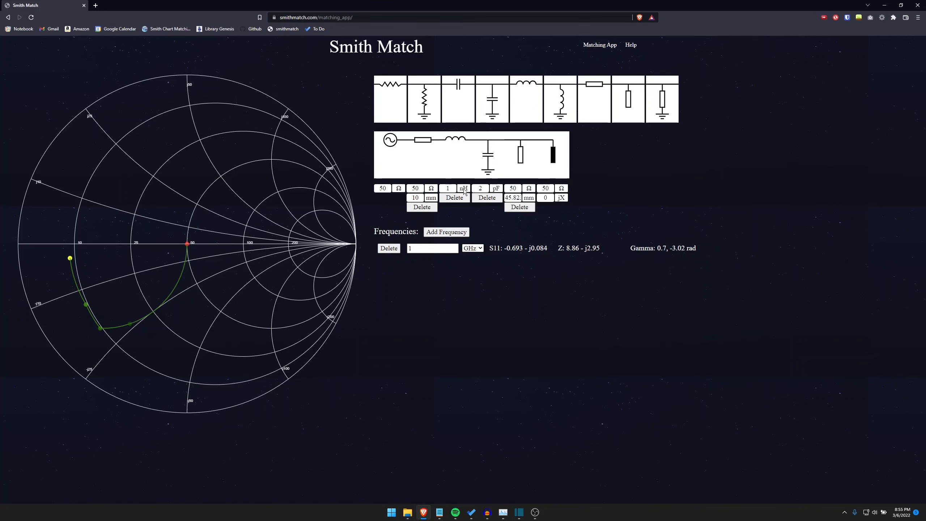
- Switch the series inductor's unit to uH and set its value to 0.001
{"action": "left_click", "coordinate": [464, 189]}
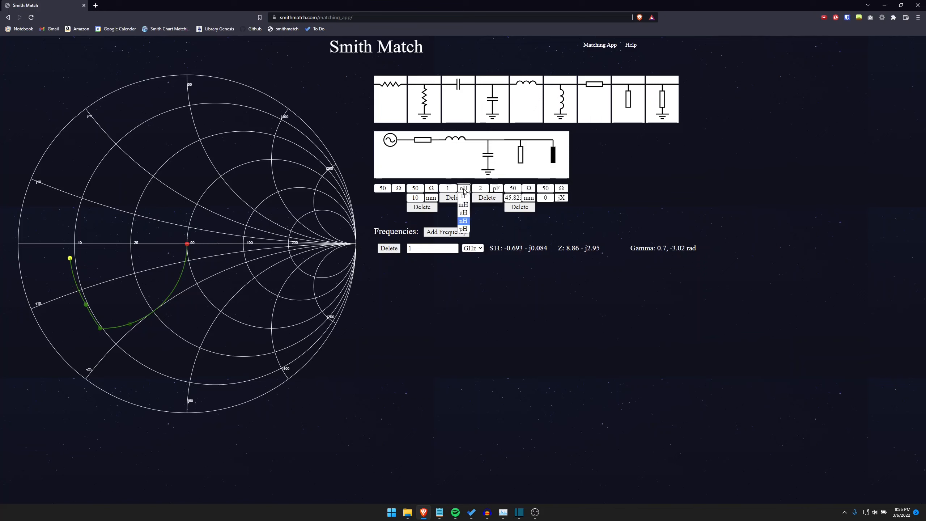
{"action": "left_click", "coordinate": [462, 212]}
{"action": "left_click", "coordinate": [442, 189]}
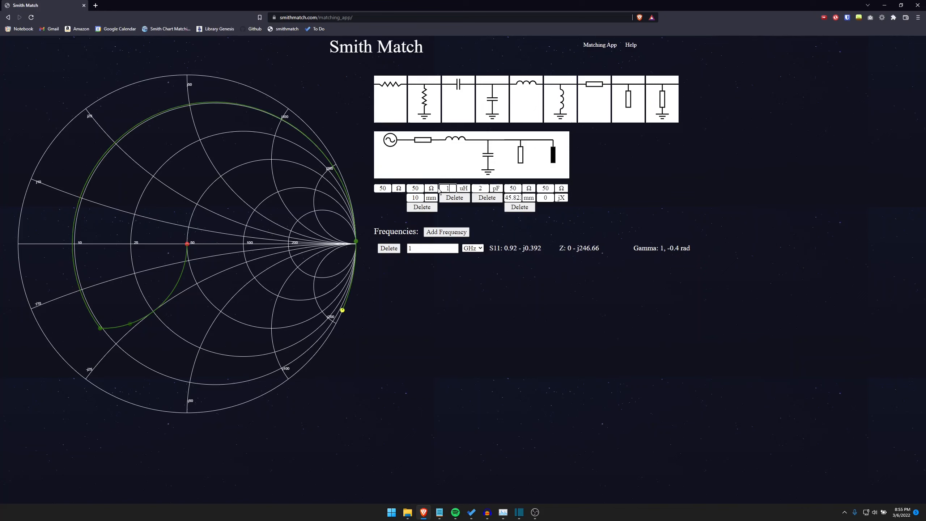
{"action": "key", "text": "BackSpace"}
{"action": "type", "text": "0.001"}
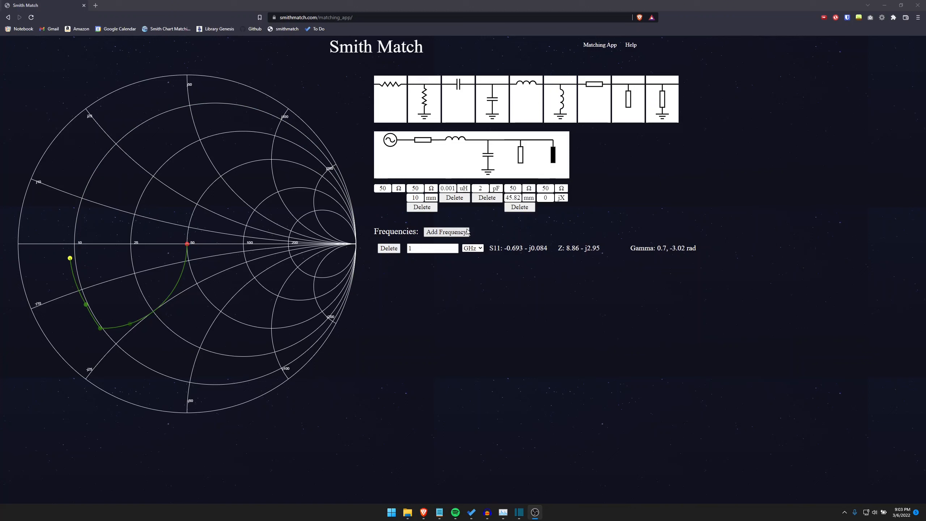
- Add two more frequencies, 1.1 GHz and 1.2 GHz, keeping GHz as the unit of the first one
{"action": "left_click", "coordinate": [467, 233]}
{"action": "left_click", "coordinate": [440, 260]}
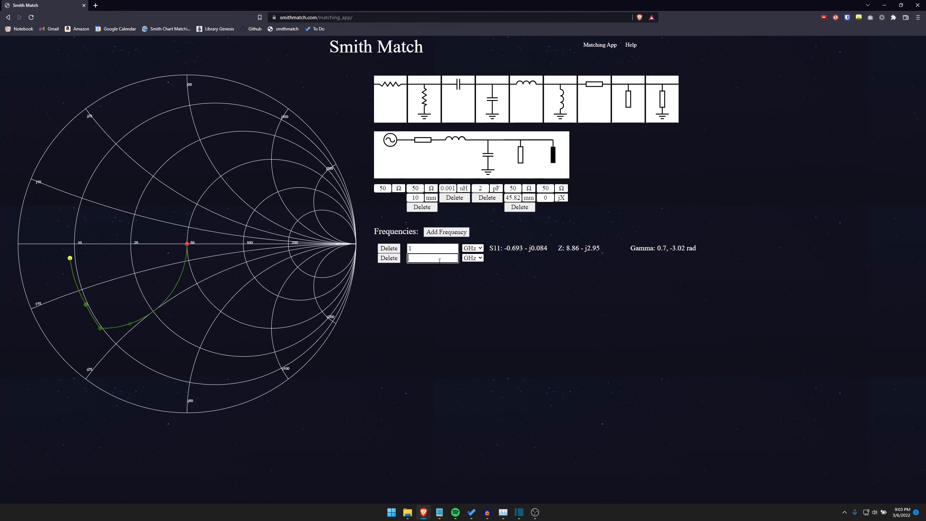
{"action": "type", "text": "1.1"}
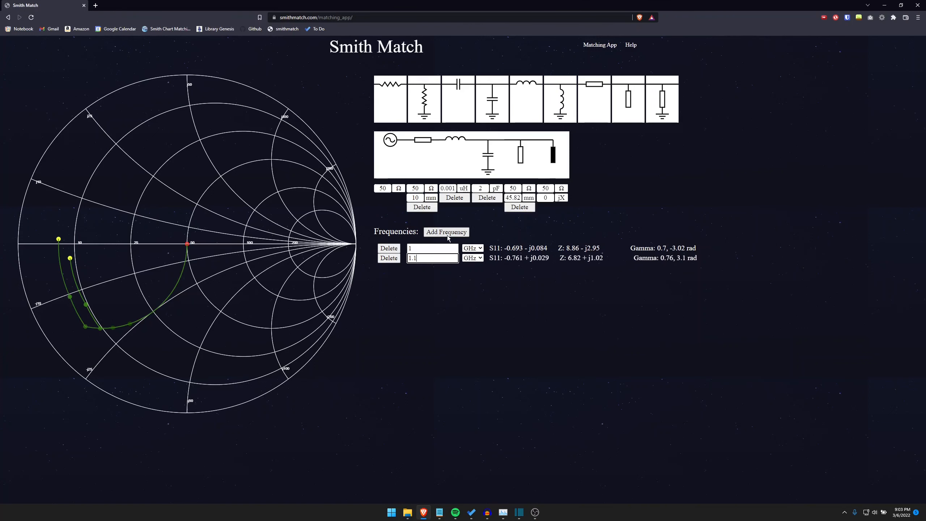
{"action": "left_click", "coordinate": [448, 232]}
{"action": "left_click", "coordinate": [443, 269]}
{"action": "type", "text": "1.2"}
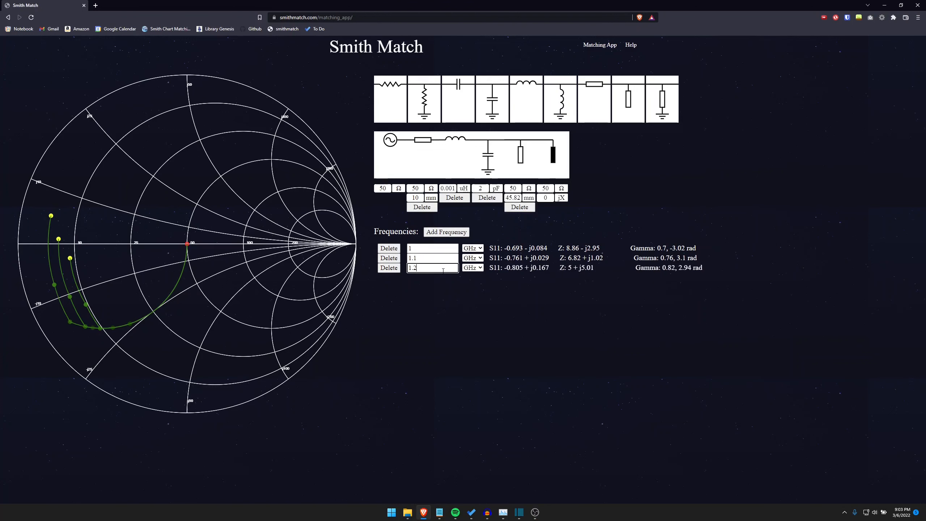
{"action": "left_click", "coordinate": [473, 248]}
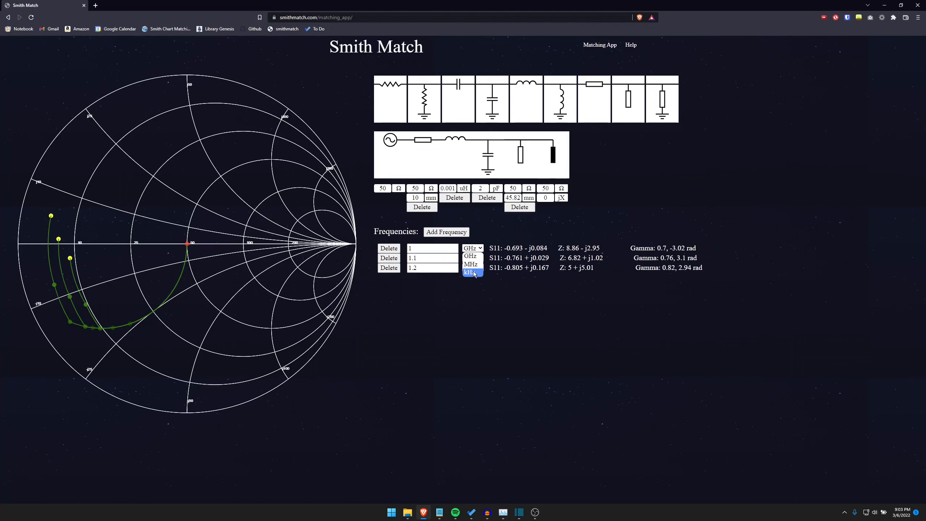
{"action": "left_click", "coordinate": [477, 257]}
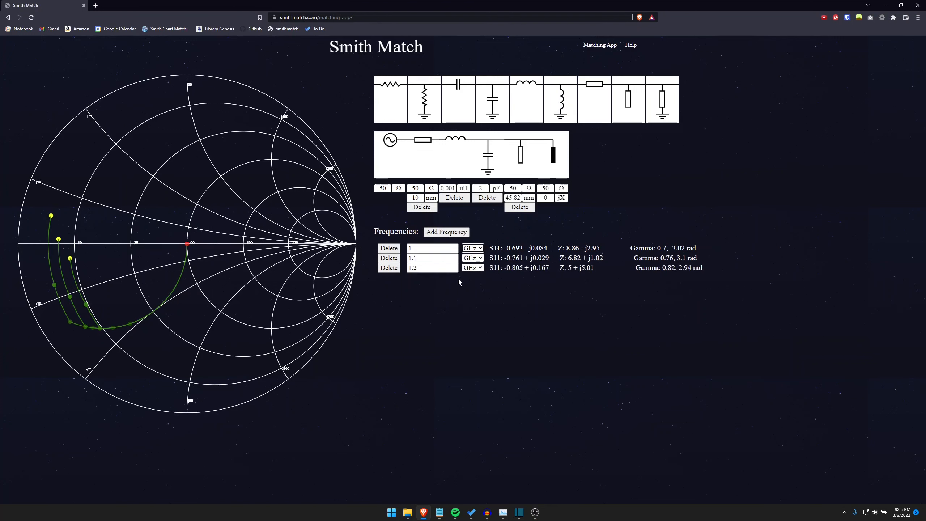
- Delete the 1.1 and 1.2 GHz frequencies and remove every component between the source and the load
{"action": "left_click", "coordinate": [396, 268]}
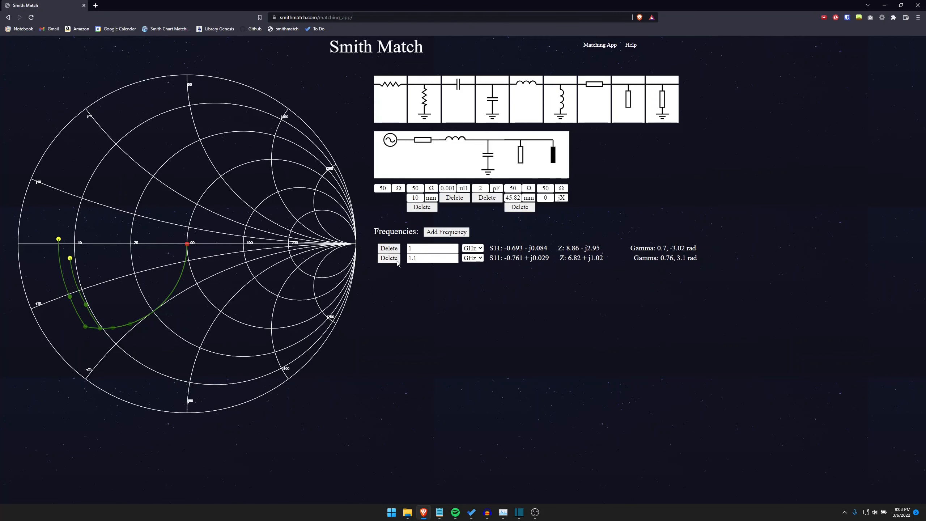
{"action": "left_click", "coordinate": [396, 261]}
{"action": "left_click", "coordinate": [425, 208]}
{"action": "left_click", "coordinate": [432, 200]}
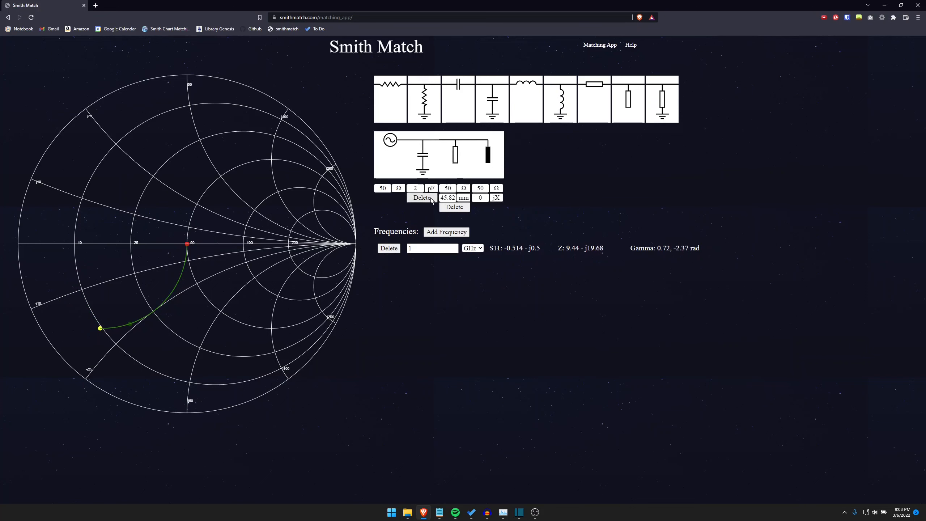
{"action": "left_click", "coordinate": [429, 201]}
{"action": "left_click", "coordinate": [424, 206]}
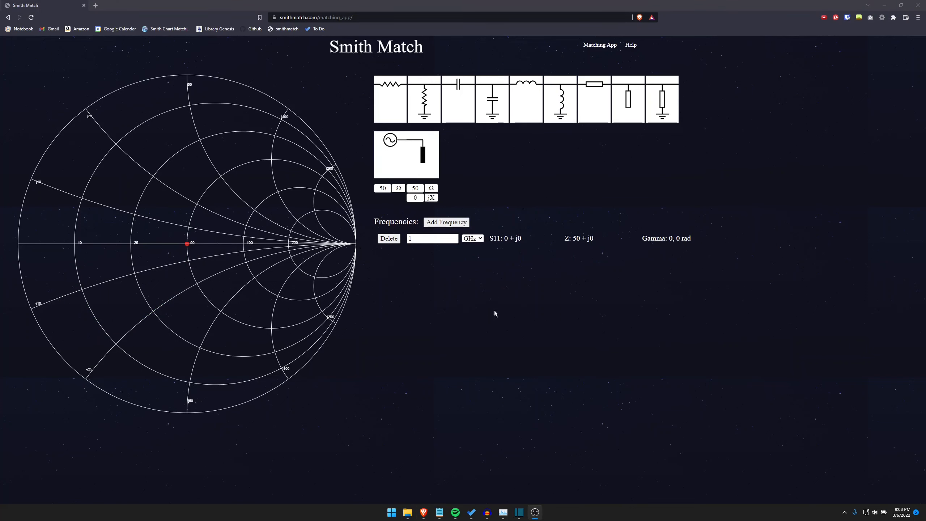
- Set the load resistance to 100 Ω
{"action": "left_click", "coordinate": [477, 357]}
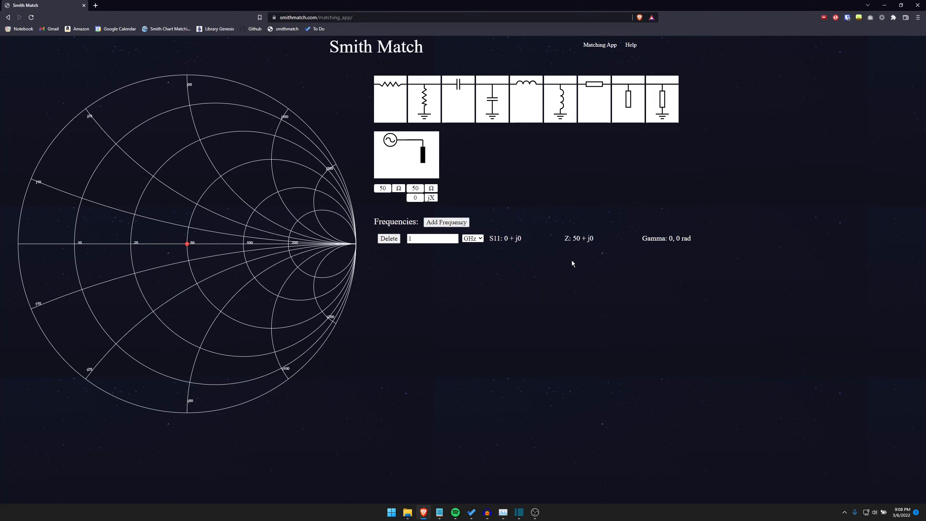
{"action": "double_click", "coordinate": [416, 188]}
{"action": "type", "text": "100"}
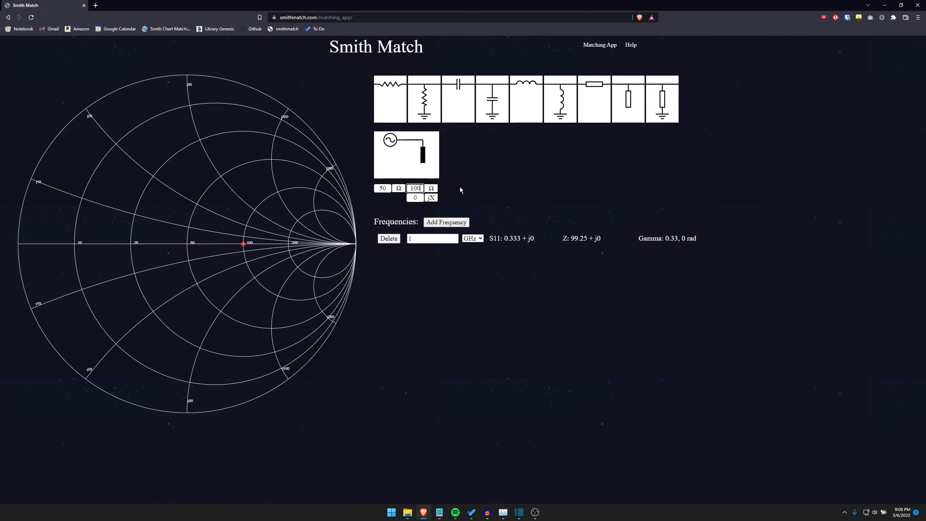
{"action": "left_click", "coordinate": [482, 188]}
- Match the load at 1 GHz with a shunt capacitor of about 1.6 pF and a series inductor of about 7.95 nH
{"action": "left_click", "coordinate": [493, 115]}
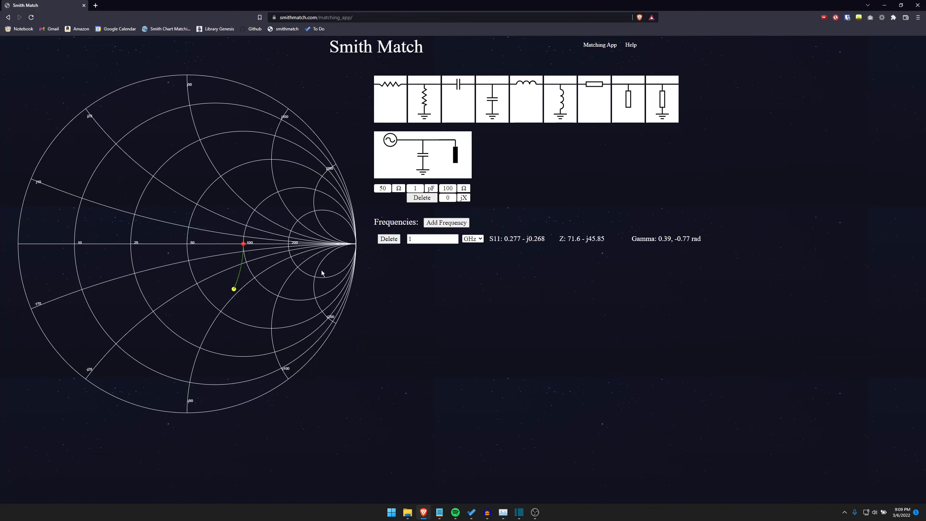
{"action": "left_click_drag", "start_coordinate": [234, 290], "coordinate": [222, 316]}
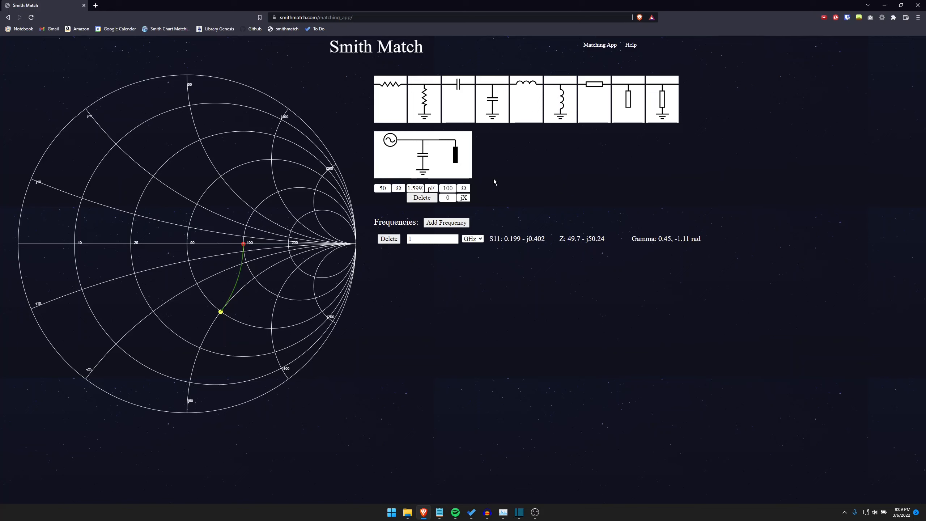
{"action": "left_click", "coordinate": [519, 111]}
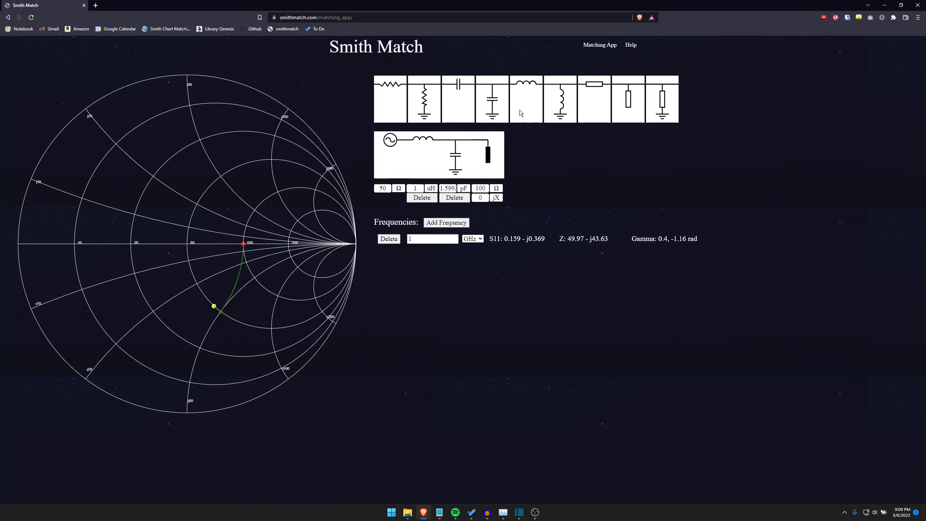
{"action": "left_click_drag", "start_coordinate": [210, 307], "coordinate": [192, 245]}
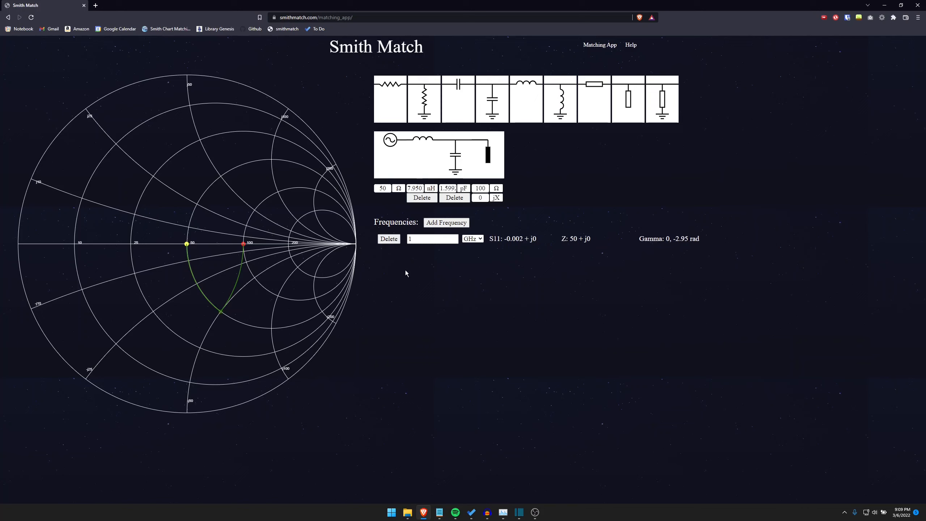
- Add frequencies of 1.1 GHz and 1.2 GHz to the matched network
{"action": "left_click", "coordinate": [455, 223]}
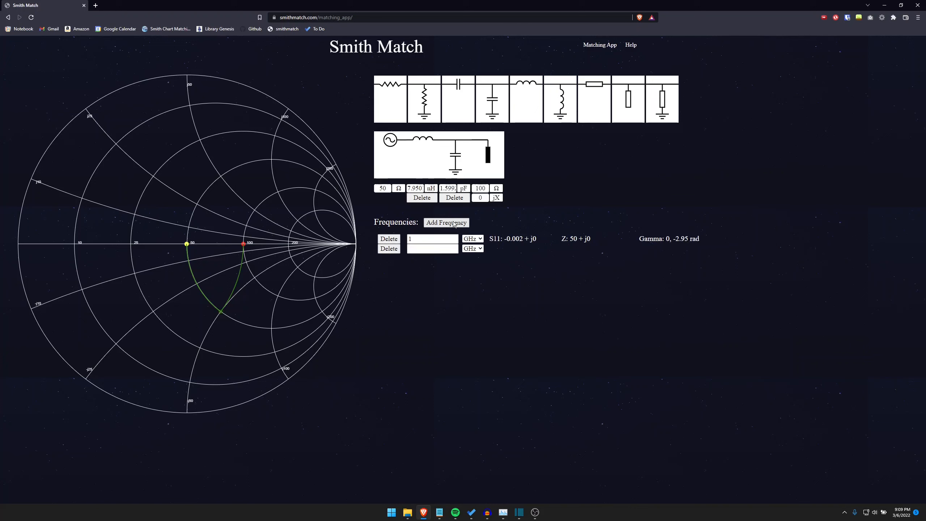
{"action": "left_click", "coordinate": [434, 247]}
{"action": "type", "text": "1.1"}
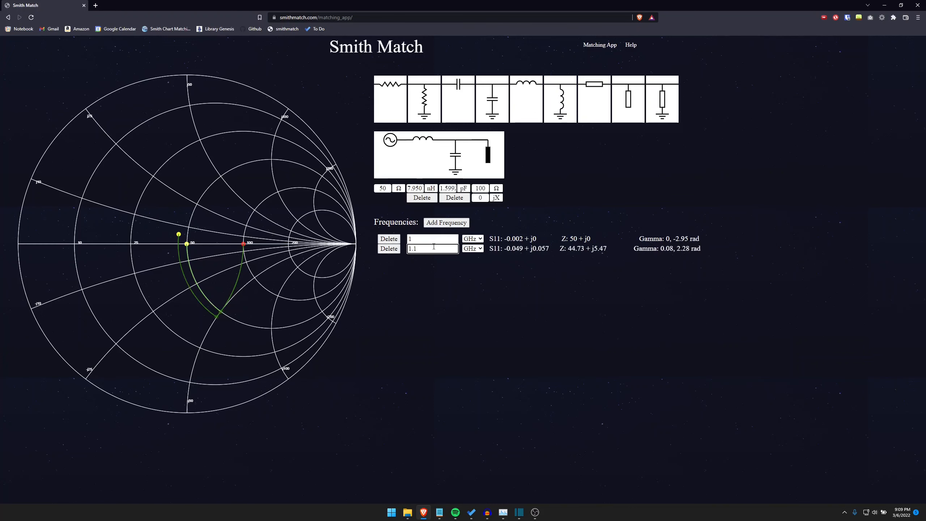
{"action": "left_click", "coordinate": [447, 222]}
{"action": "left_click", "coordinate": [441, 258]}
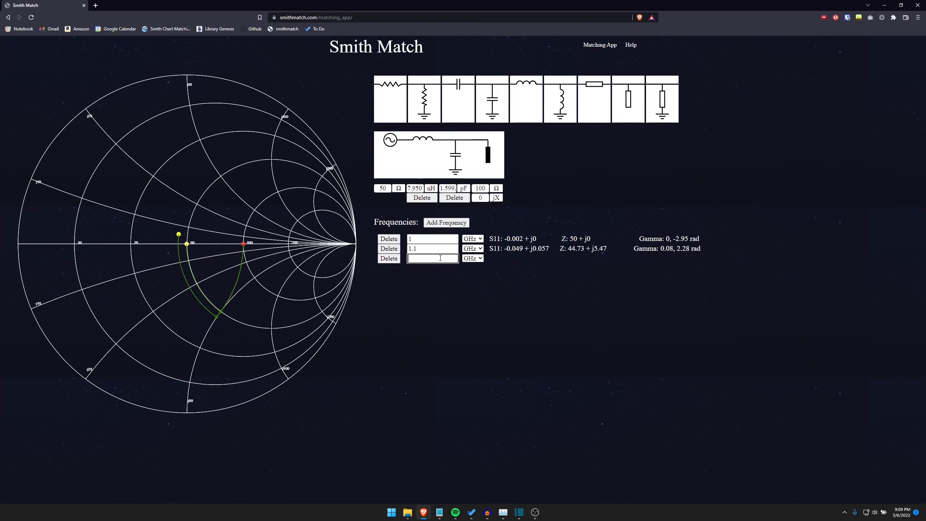
{"action": "type", "text": "1.2"}
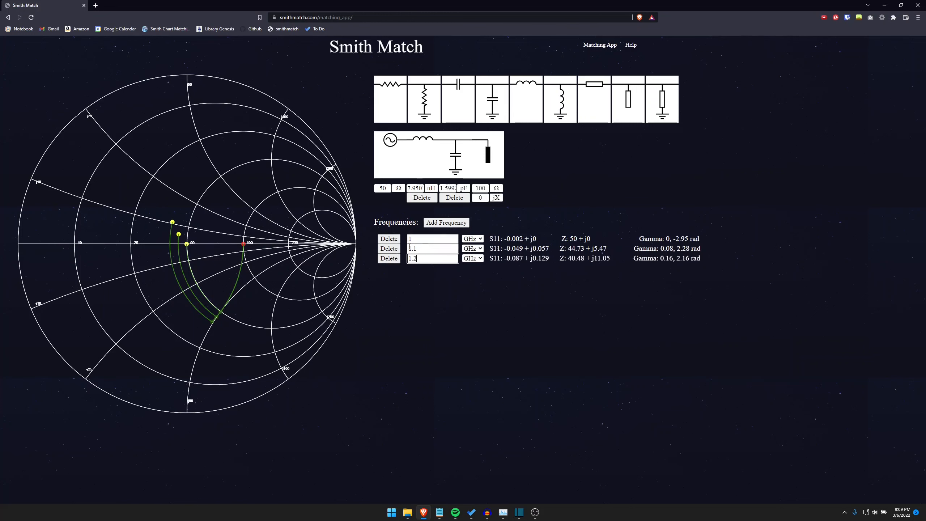
- Retune the match for 1.1 GHz with a shunt capacitor of about 1.45 pF and a series inductor of about 7.24 nH
{"action": "left_click_drag", "start_coordinate": [217, 320], "coordinate": [216, 305]}
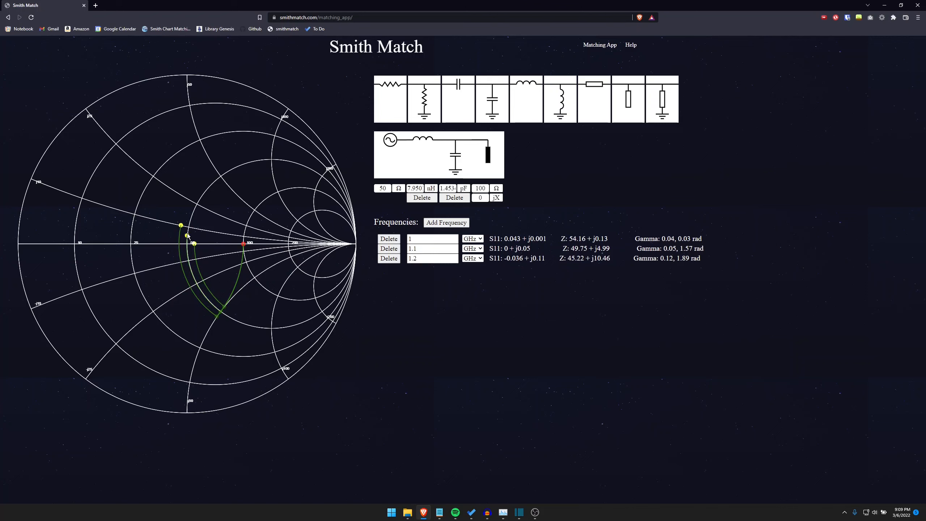
{"action": "left_click_drag", "start_coordinate": [187, 238], "coordinate": [187, 244]}
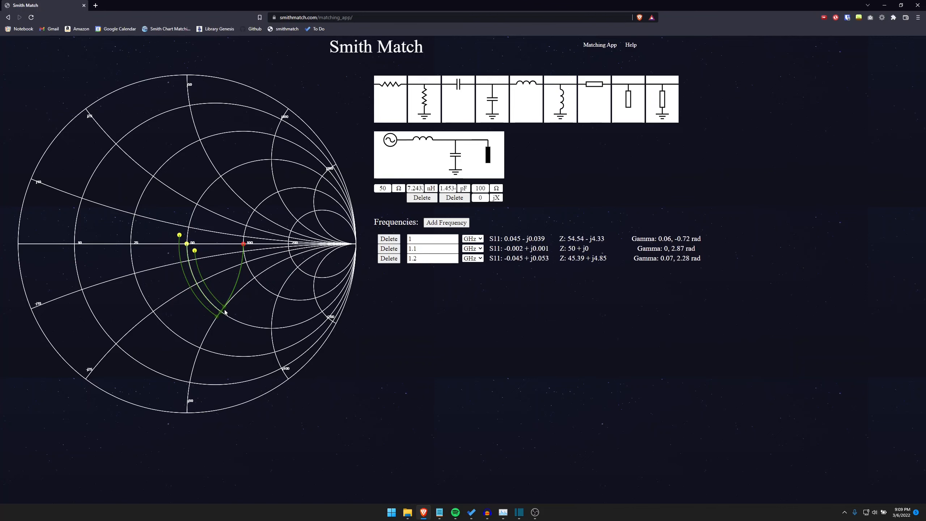
- Retune the match for 1.2 GHz with a shunt capacitor of about 1.32 pF and a series inductor of about 6.73 nH
{"action": "left_click_drag", "start_coordinate": [225, 306], "coordinate": [227, 302]}
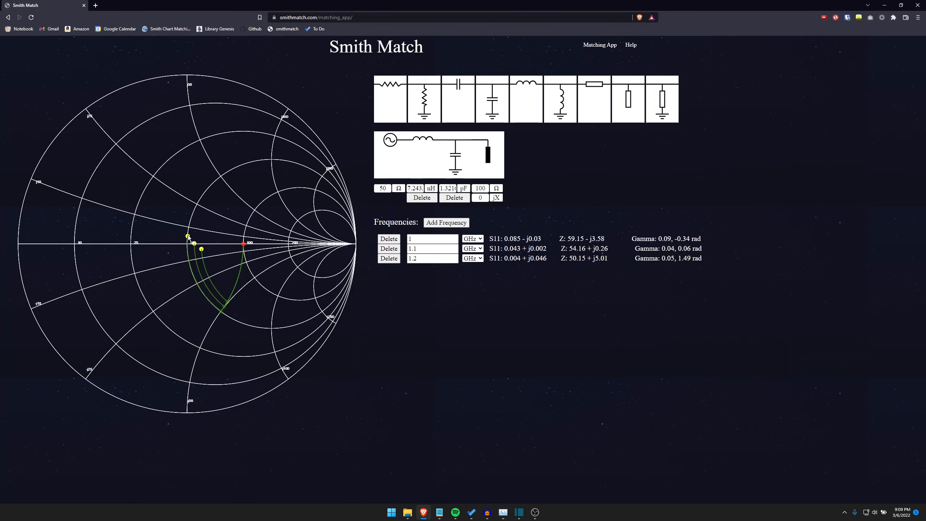
{"action": "left_click_drag", "start_coordinate": [188, 236], "coordinate": [188, 243]}
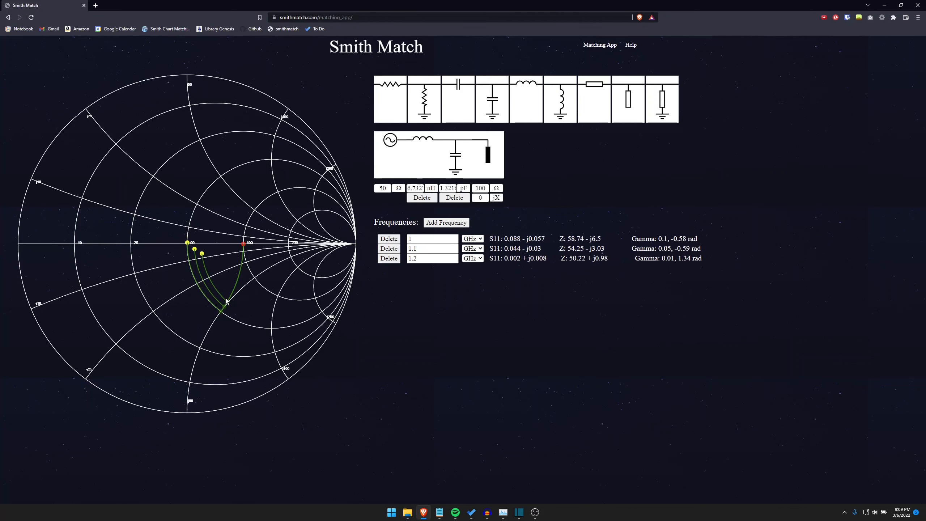
- Reduce the load-side capacitor to about 0.604 pF and extend the network to three LC sections, each a shunt capacitor and a series inductor
{"action": "left_click_drag", "start_coordinate": [227, 303], "coordinate": [239, 278]}
{"action": "left_click", "coordinate": [494, 103]}
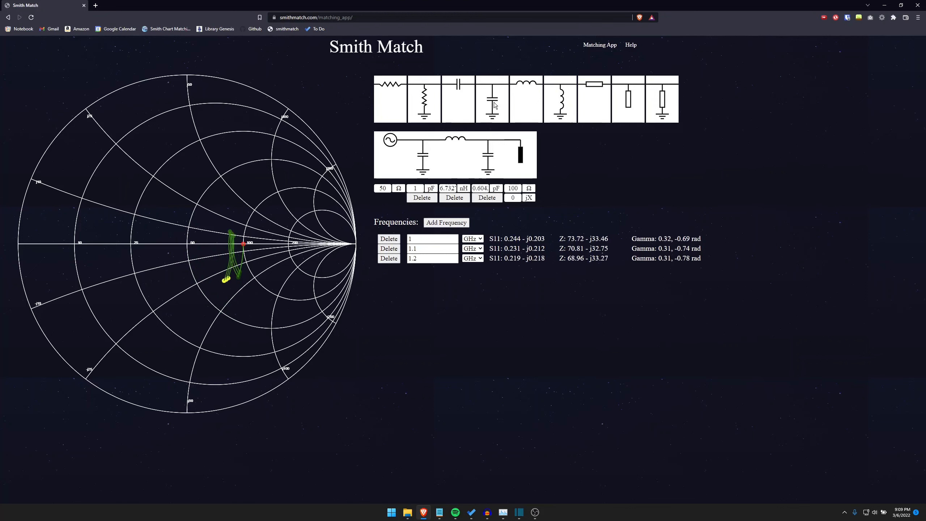
{"action": "left_click", "coordinate": [519, 101]}
{"action": "left_click_drag", "start_coordinate": [226, 282], "coordinate": [215, 229]}
{"action": "left_click", "coordinate": [493, 102]}
{"action": "left_click", "coordinate": [521, 101]}
{"action": "left_click_drag", "start_coordinate": [212, 267], "coordinate": [237, 228]}
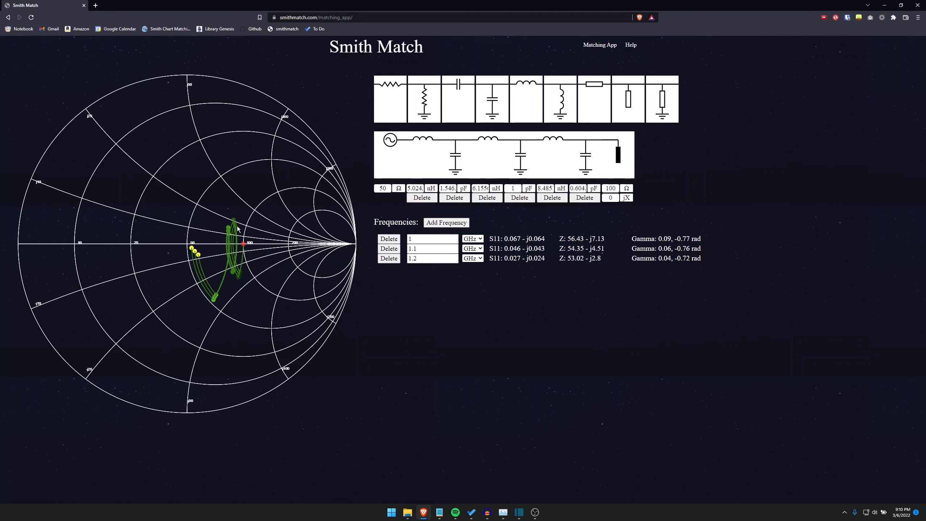
- Tune the three-section match from load to source with capacitors of about 0.888, 1.265 and 1.793 pF and inductors of about 9.10, 6.16 and 4.58 nH
{"action": "left_click_drag", "start_coordinate": [231, 274], "coordinate": [238, 277]}
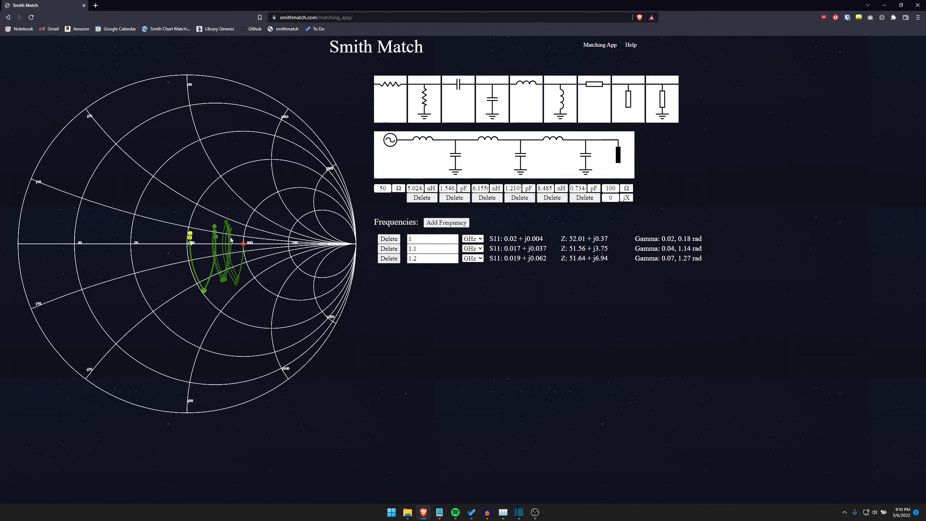
{"action": "left_click_drag", "start_coordinate": [231, 228], "coordinate": [236, 225]}
{"action": "mouse_move", "coordinate": [236, 228]}
{"action": "left_mouse_down"}
{"action": "mouse_move", "coordinate": [224, 284]}
{"action": "mouse_move", "coordinate": [216, 257]}
{"action": "mouse_move", "coordinate": [236, 256]}
{"action": "mouse_move", "coordinate": [236, 230]}
{"action": "left_mouse_up"}
{"action": "left_click_drag", "start_coordinate": [227, 278], "coordinate": [205, 299]}
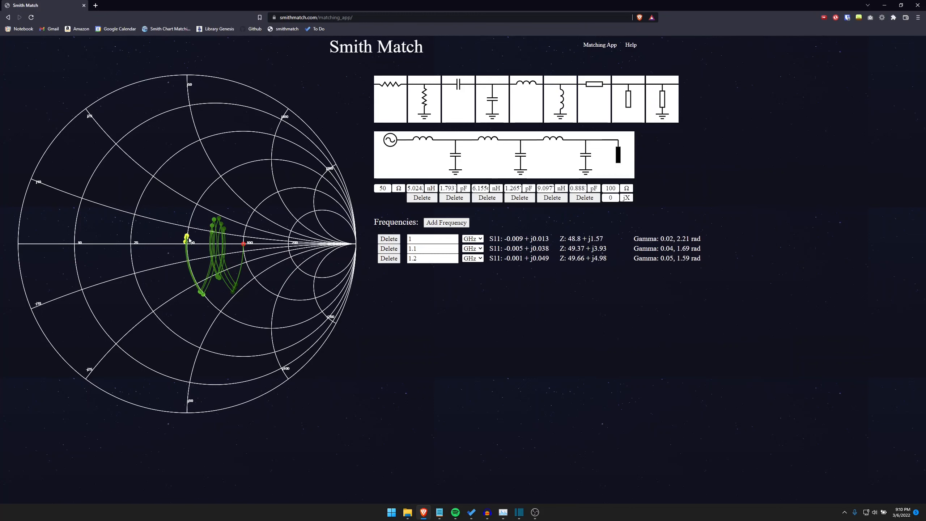
{"action": "left_click_drag", "start_coordinate": [186, 236], "coordinate": [188, 244]}
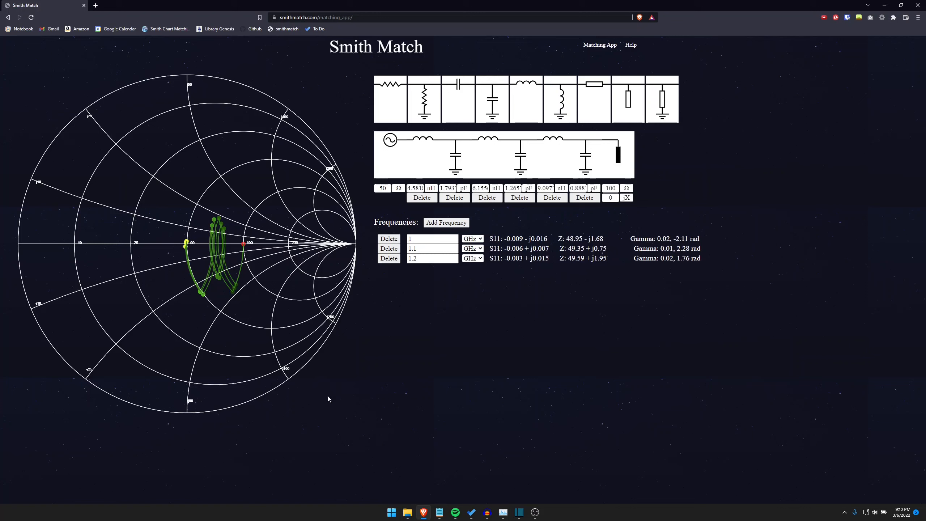